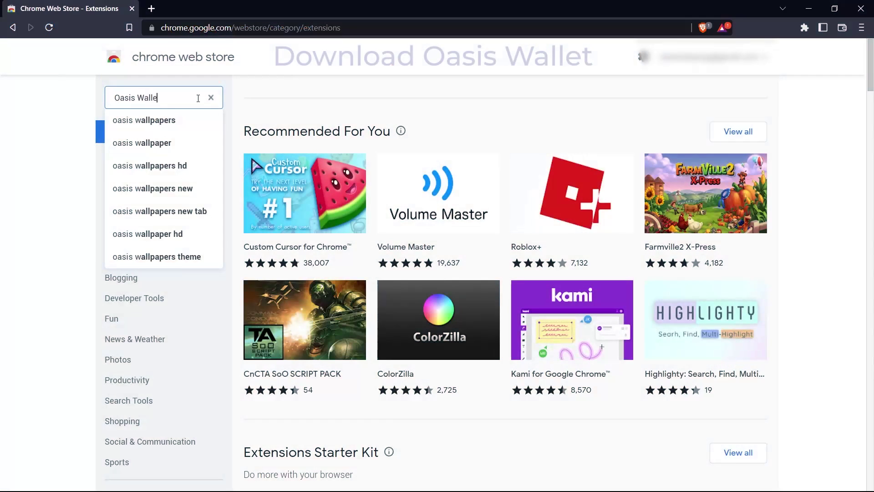
- Search the Chrome Web Store for 'Oasis Wallet' and add the extension
key(Return)
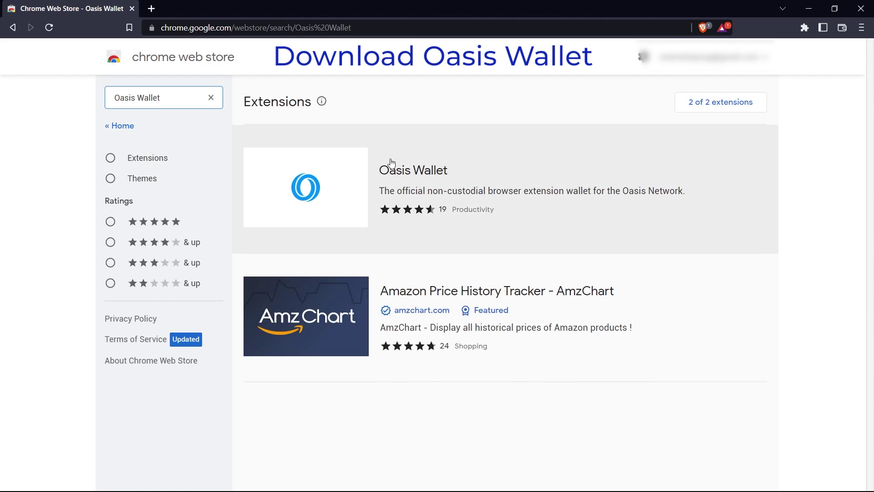
click(379, 159)
click(688, 144)
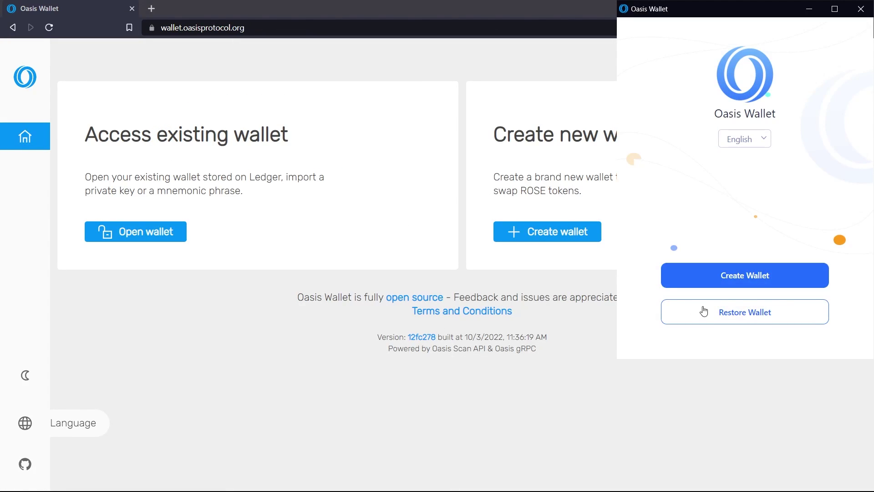
- Start a wallet restore: set and confirm the password, accept the terms, enter the seed phrase
click(704, 310)
click(705, 121)
text(•••••••••)
key(Tab)
text(•••••••••)
click(660, 304)
click(713, 332)
text(Oasis Protocol Is A Layer One Blockchain That I)
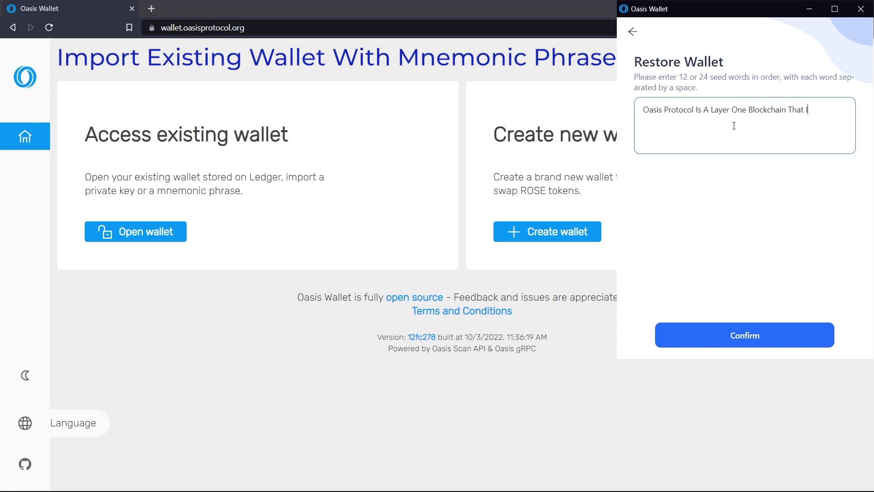
text(s Changing The Way We Interact With EVM Based Applications Also Known As EVM Based Oasis Sapphire)
- Finish the restore, then start a new wallet with a confirmed password and accepted terms
click(799, 343)
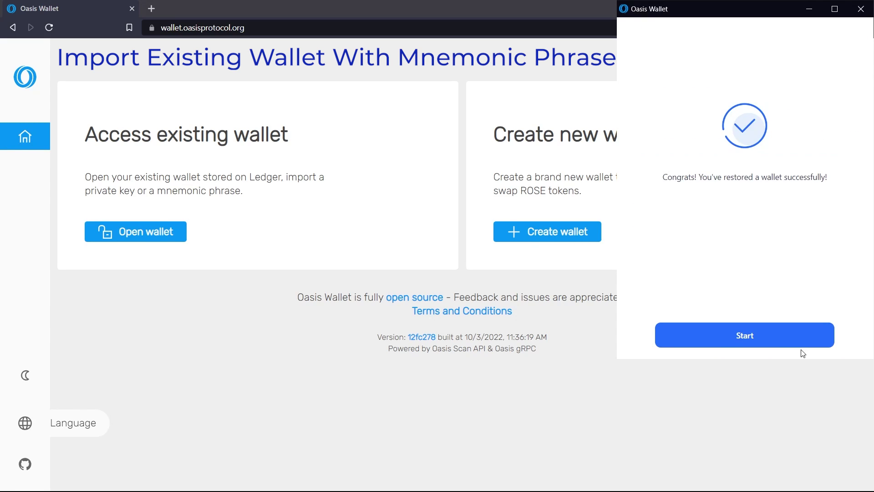
click(792, 343)
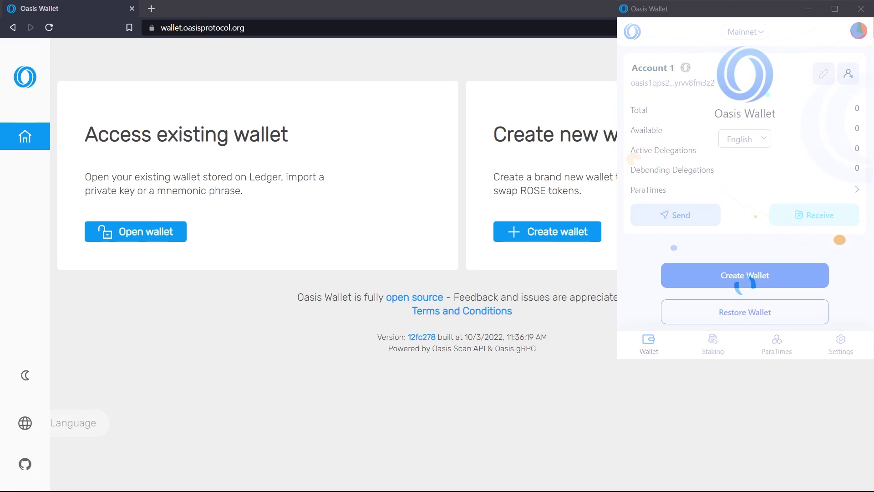
click(761, 275)
click(740, 117)
text(Oasis123)
key(Tab)
text(Oasis123)
click(660, 305)
click(669, 335)
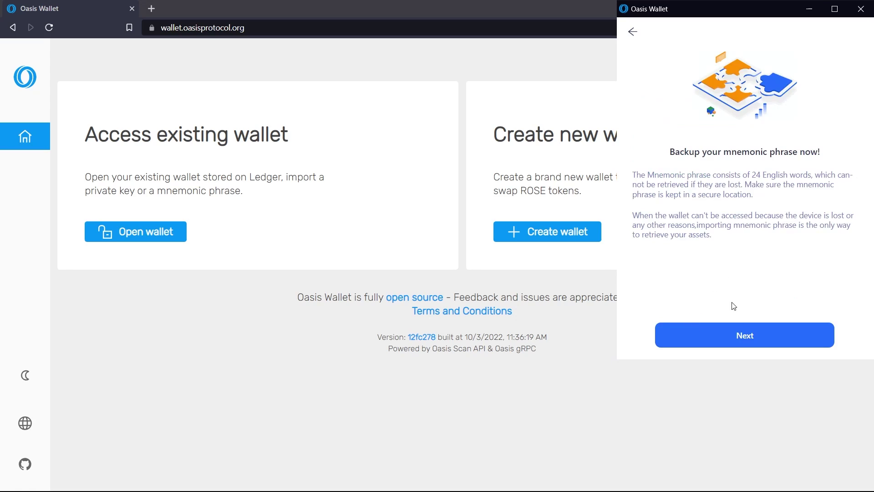
click(747, 336)
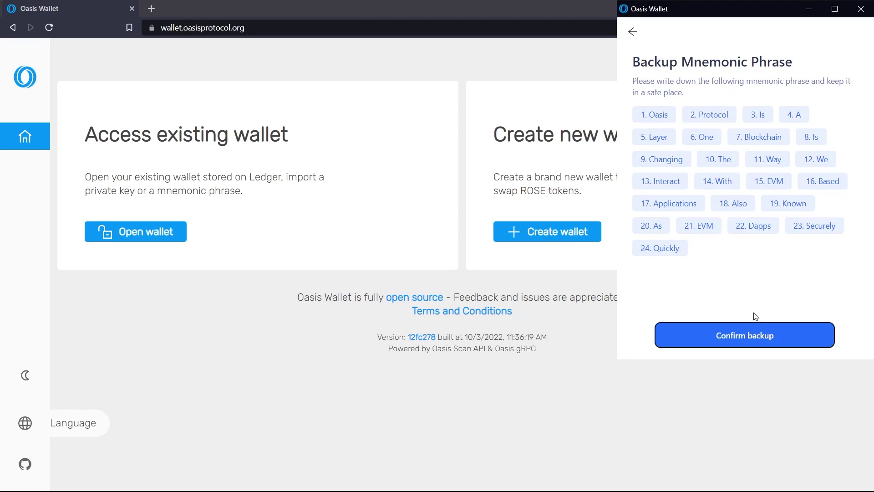
click(702, 344)
click(645, 254)
click(728, 331)
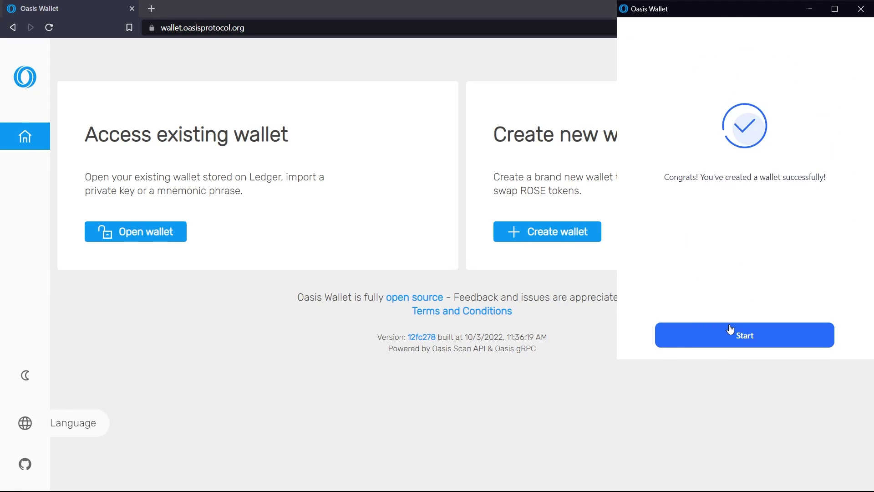
click(730, 328)
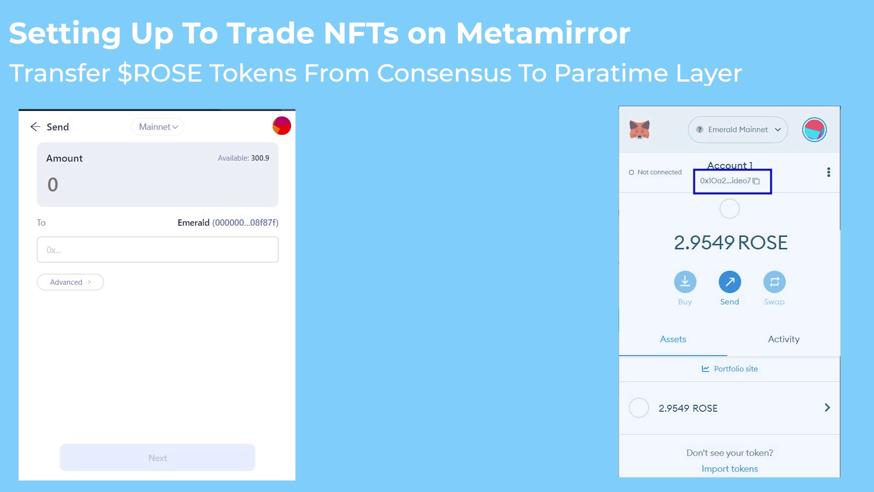
- Send 100 ROSE to the pasted MetaMask Emerald address and confirm the transfer
click(47, 250)
key(ctrl+v)
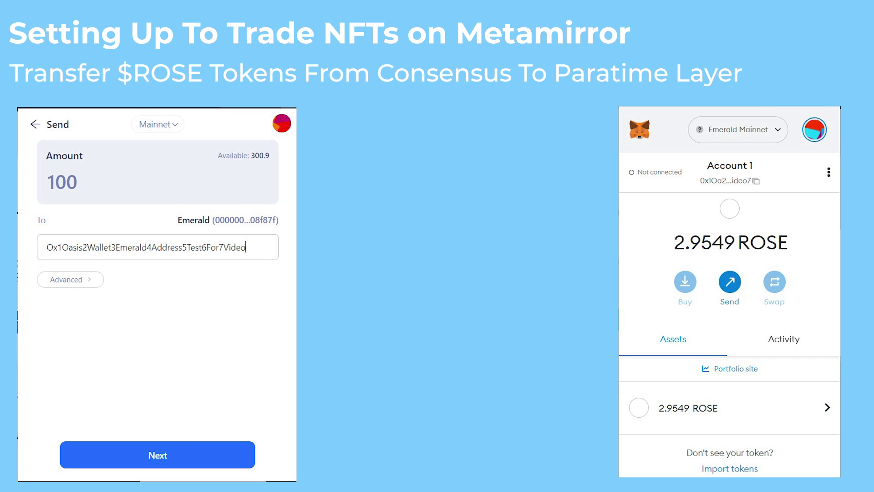
click(158, 454)
click(156, 360)
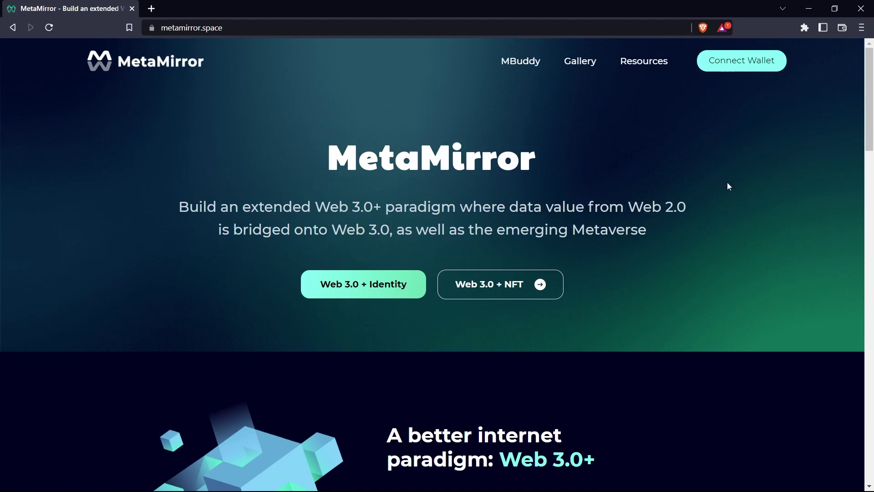
- Connect MetaMask Account 1 to MetaMirror, then go to the Gallery
click(731, 64)
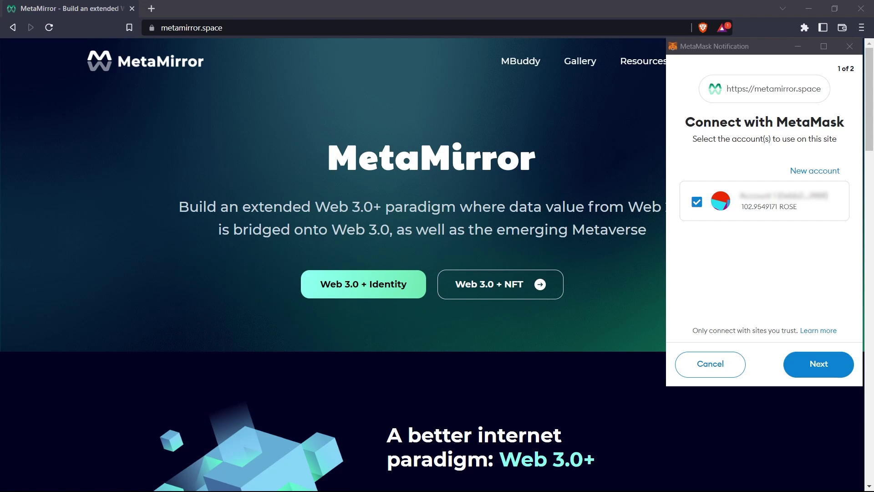
click(815, 375)
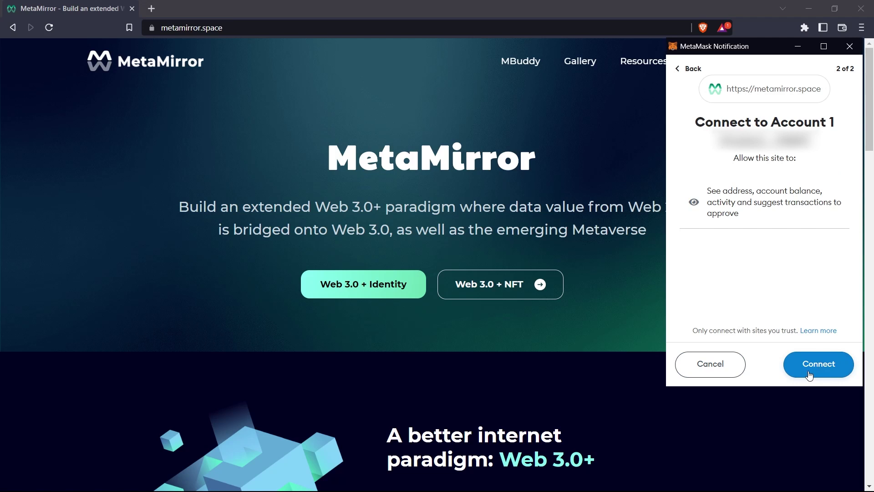
click(809, 374)
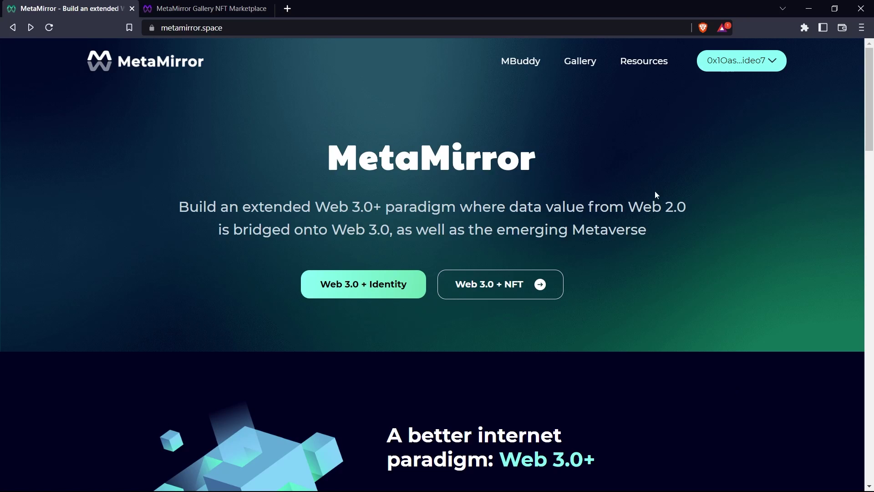
click(590, 66)
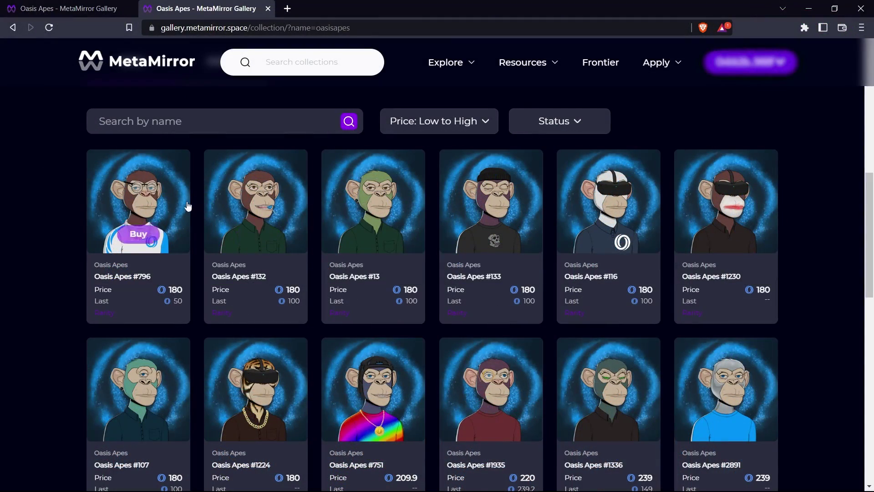
- Open Oasis Apes #796 and review its Description, Properties and Item Activity
click(182, 201)
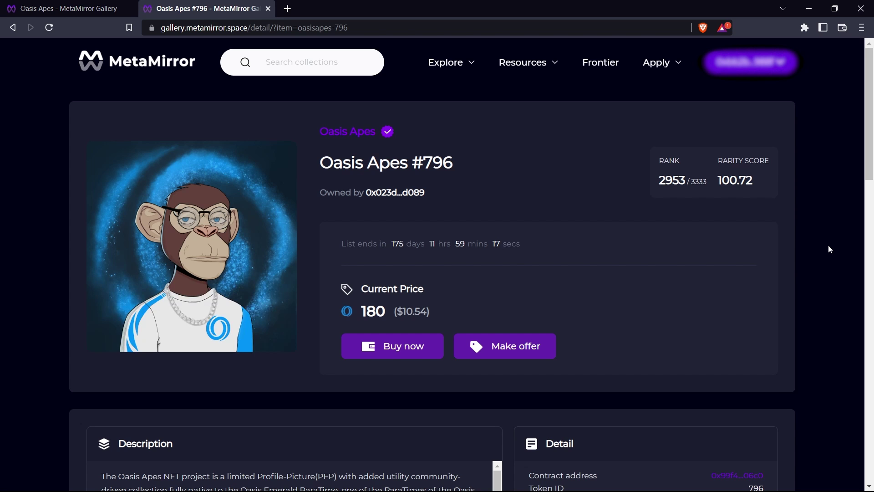
drag(871, 152, 862, 255)
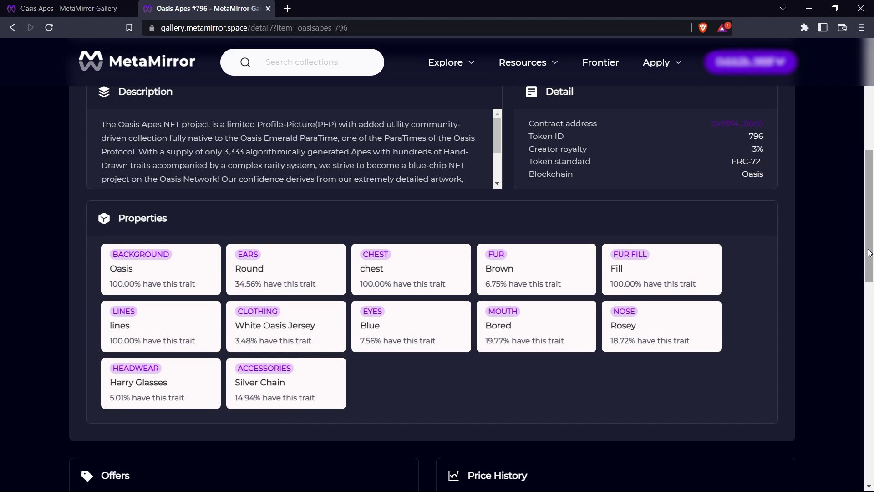
drag(870, 252, 872, 364)
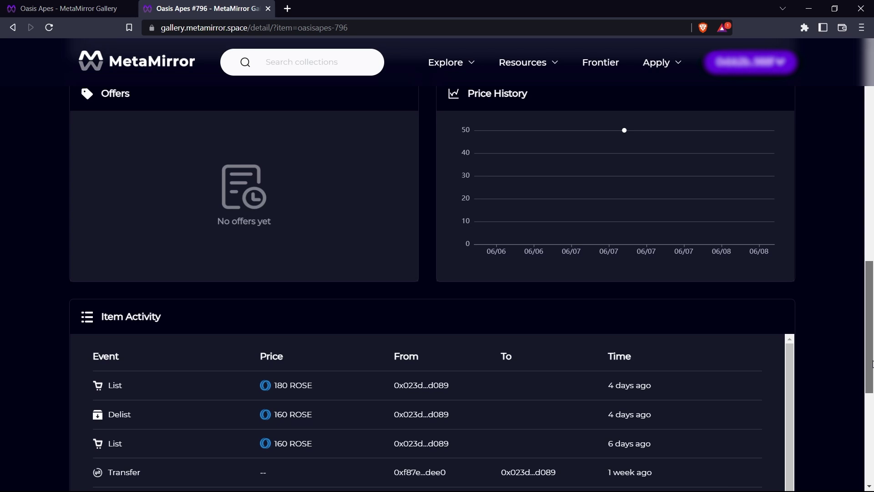
scroll(539, 431, up, 15)
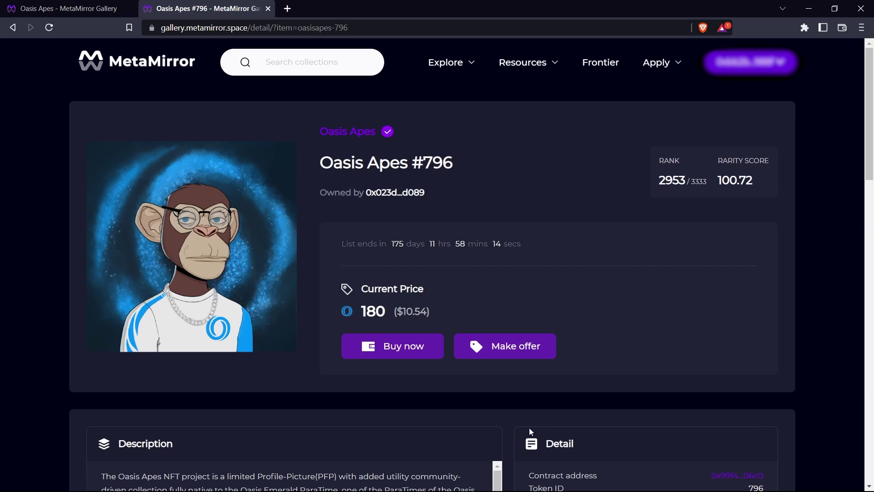
- Accept the Terms of Service and Privacy Policy and check out Oasis Apes #796 for 180 ROSE
click(410, 354)
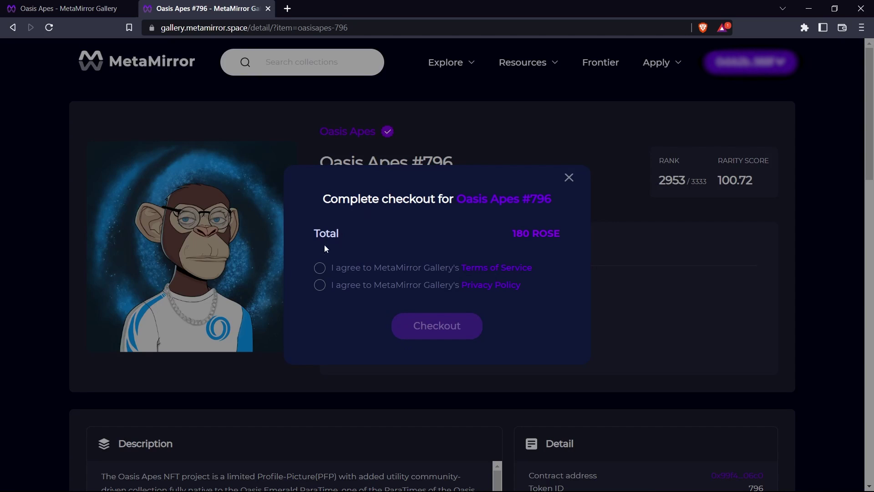
click(320, 268)
click(320, 285)
click(417, 324)
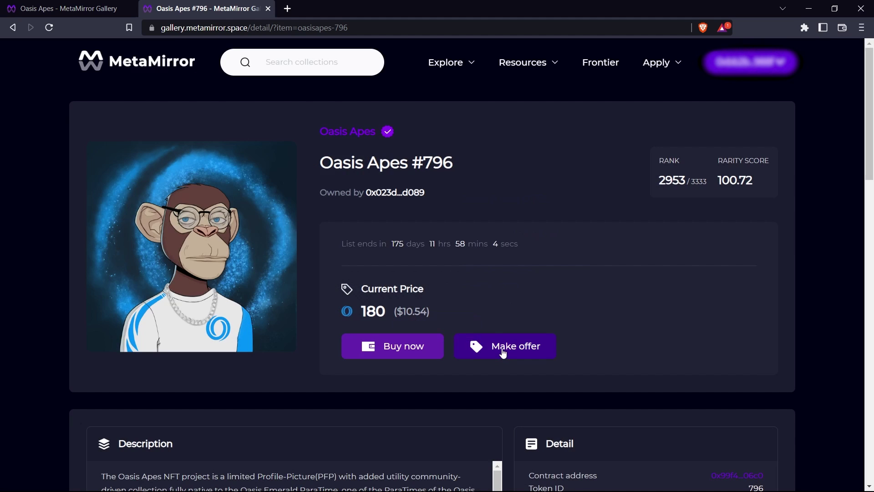
- Enter a 100 ROSE offer, then close the offer dialog
click(503, 353)
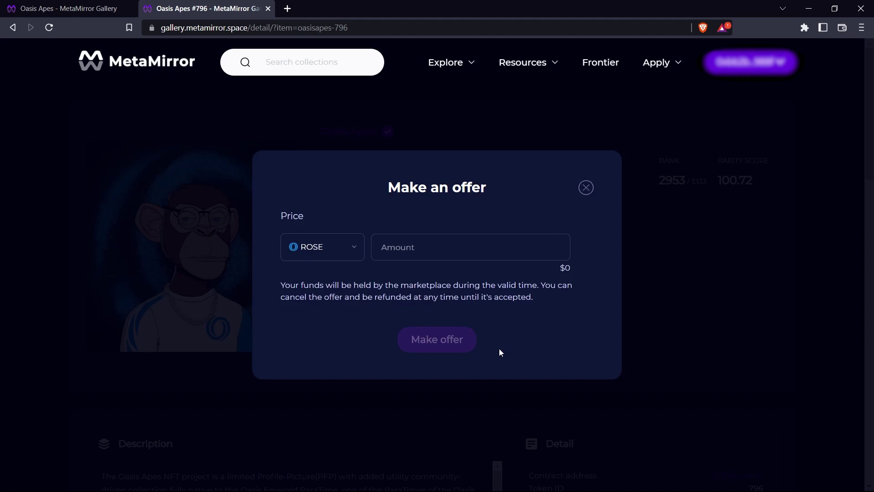
click(455, 255)
text(100)
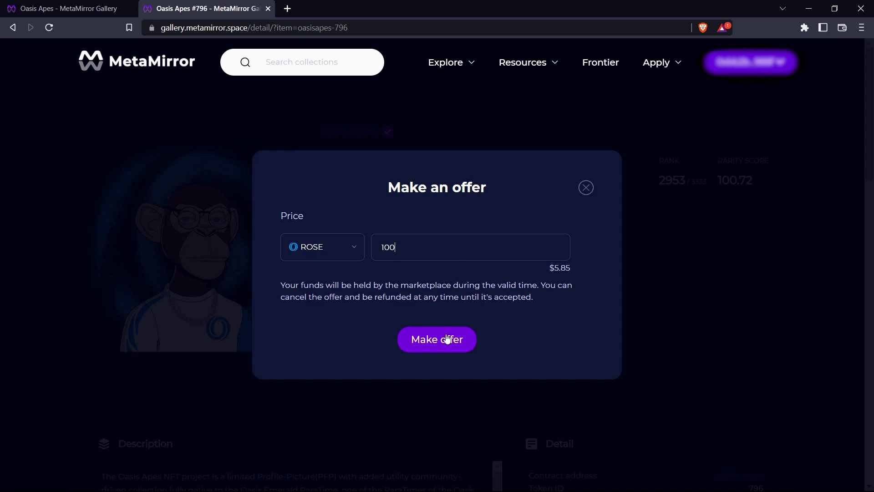
click(589, 188)
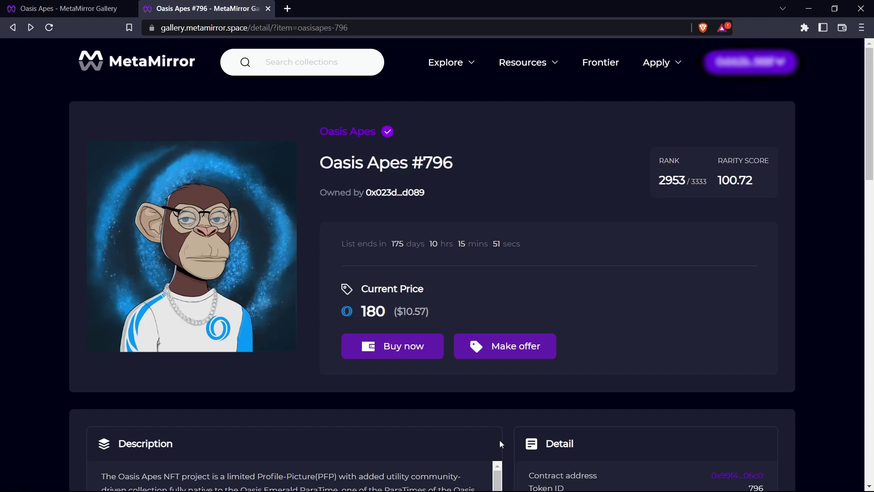
- Buy Oasis Apes #796 for 180 ROSE after accepting the Terms of Service and Privacy Policy
click(399, 350)
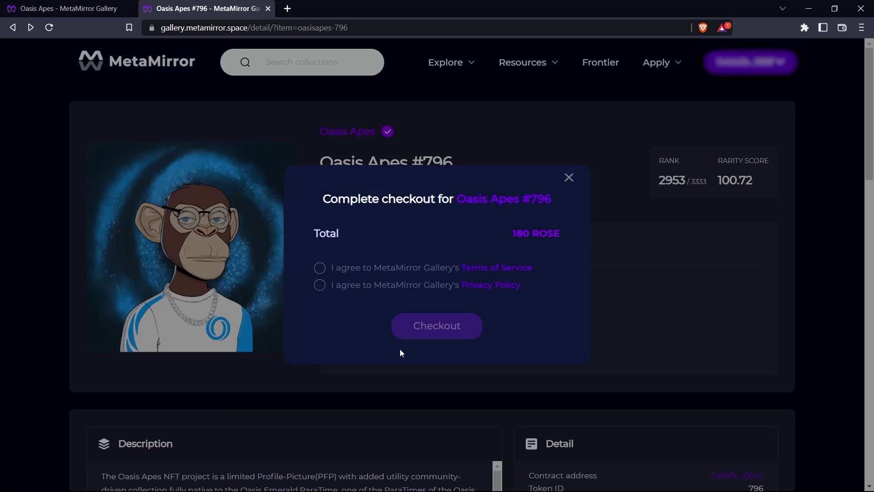
click(319, 267)
click(320, 286)
click(429, 327)
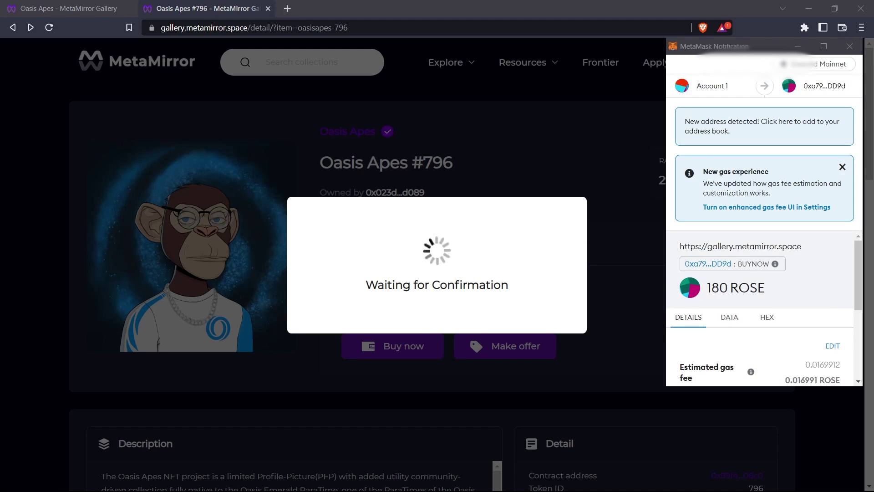
scroll(861, 277, down, 3)
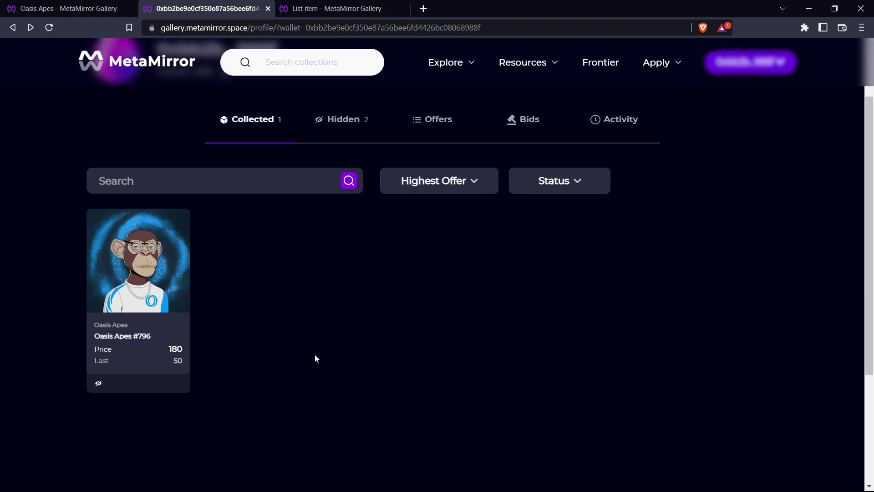
- List Oasis Apes #796 as a Fixed Price sale at 200 ROSE
click(146, 284)
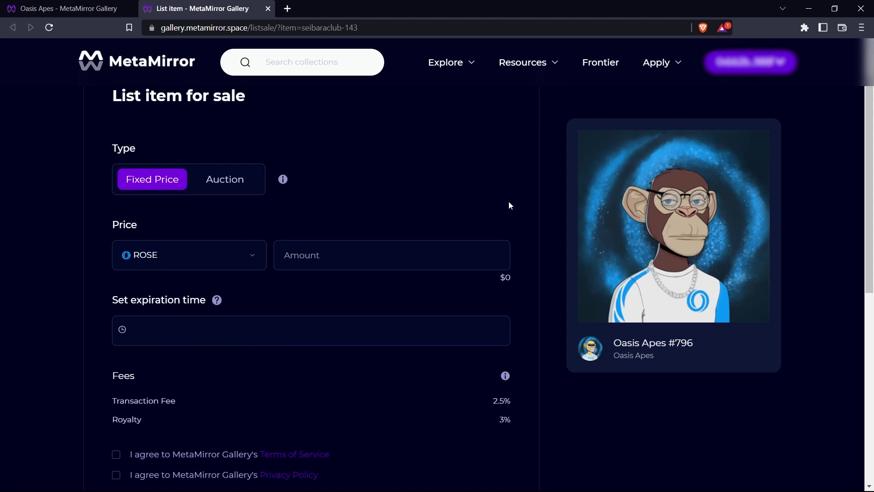
scroll(358, 347, up, 1)
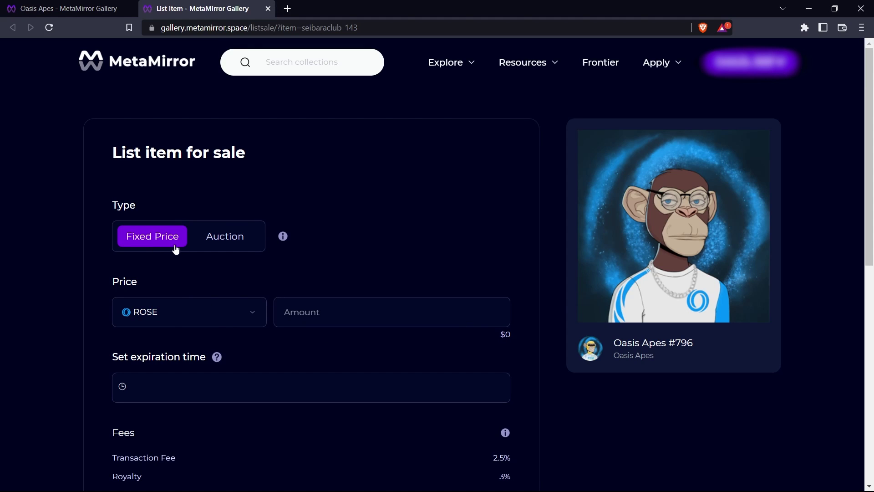
click(229, 247)
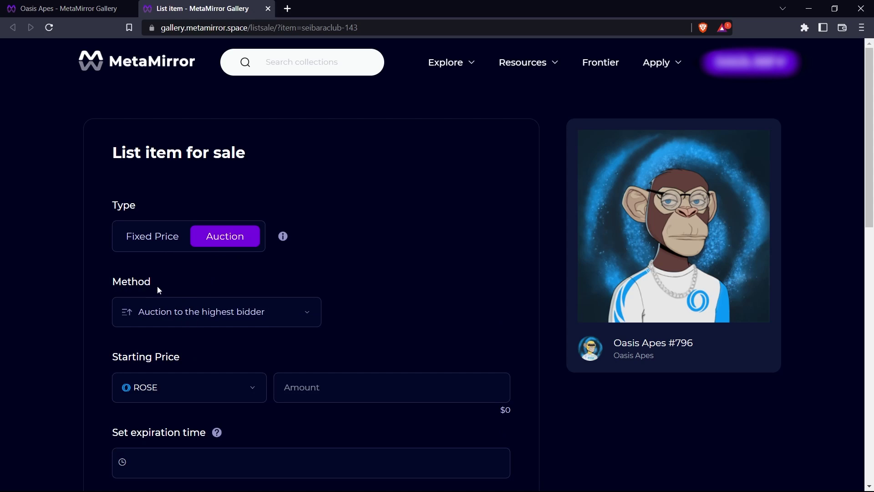
click(154, 235)
scroll(319, 222, down, 1)
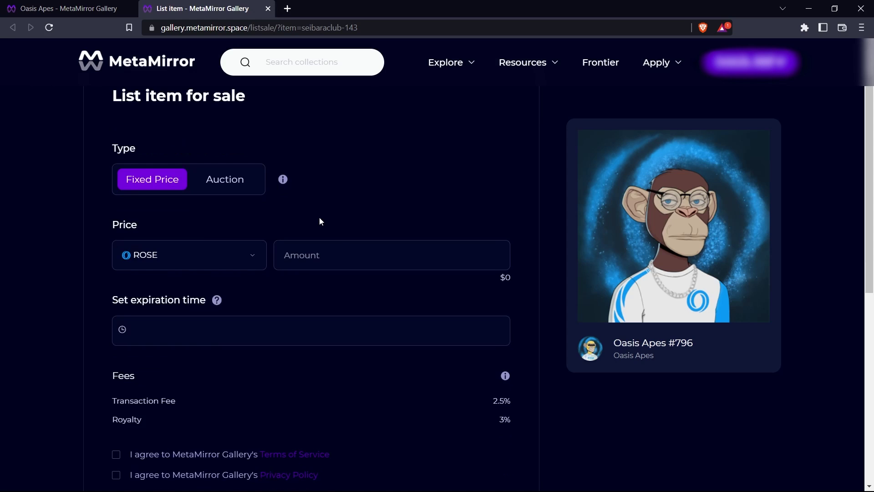
click(341, 250)
text(200)
- Set expiration to October 31, accept both agreements, submit, and approve in MetaMask
click(308, 320)
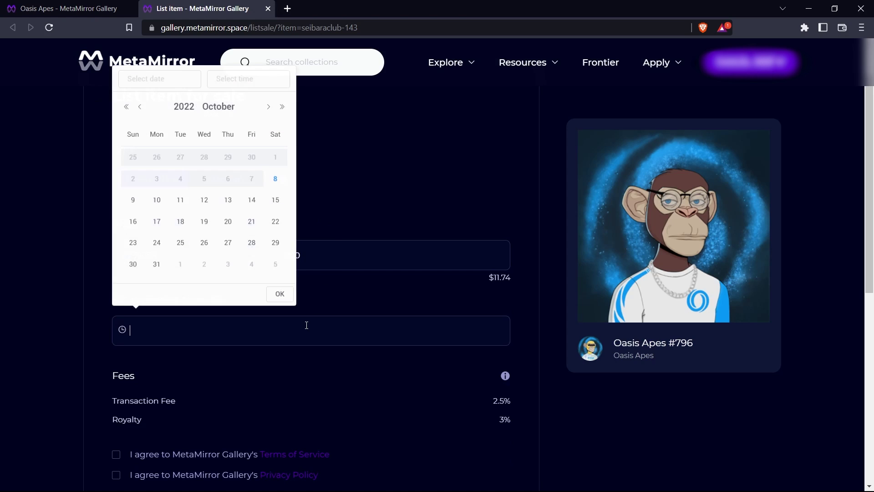
click(157, 268)
click(279, 296)
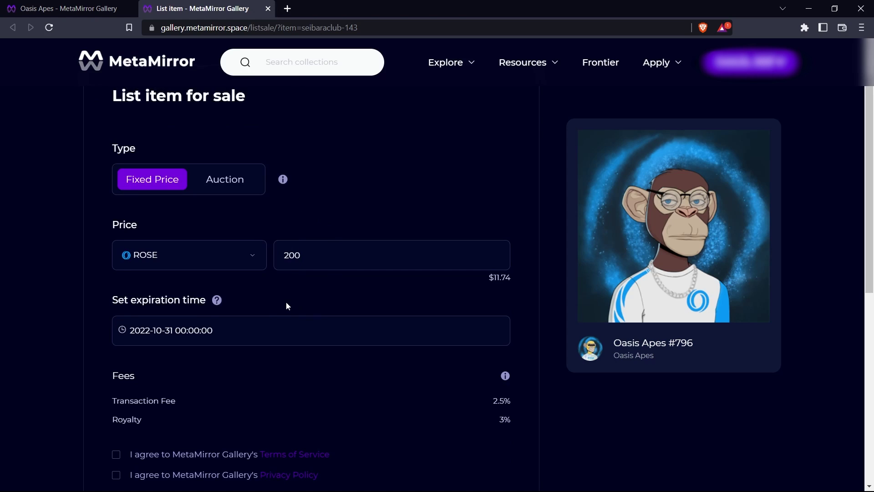
scroll(291, 307, down, 2)
scroll(291, 307, down, 1)
click(116, 341)
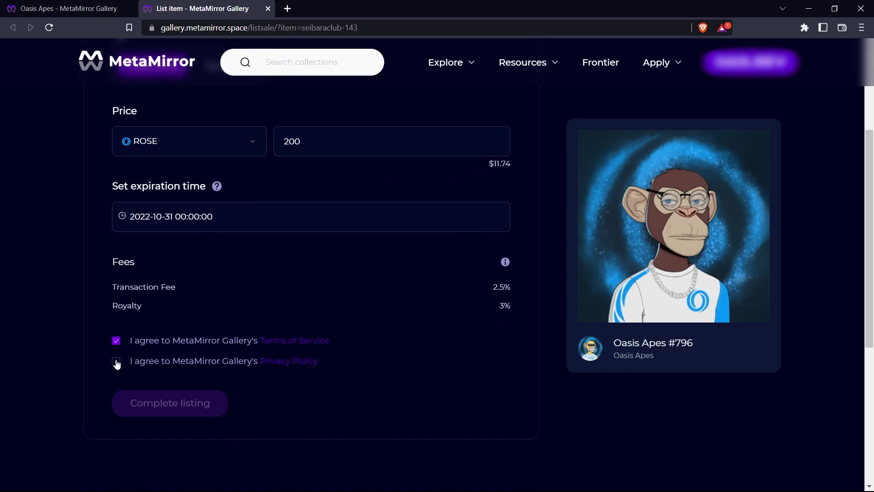
click(116, 361)
click(146, 400)
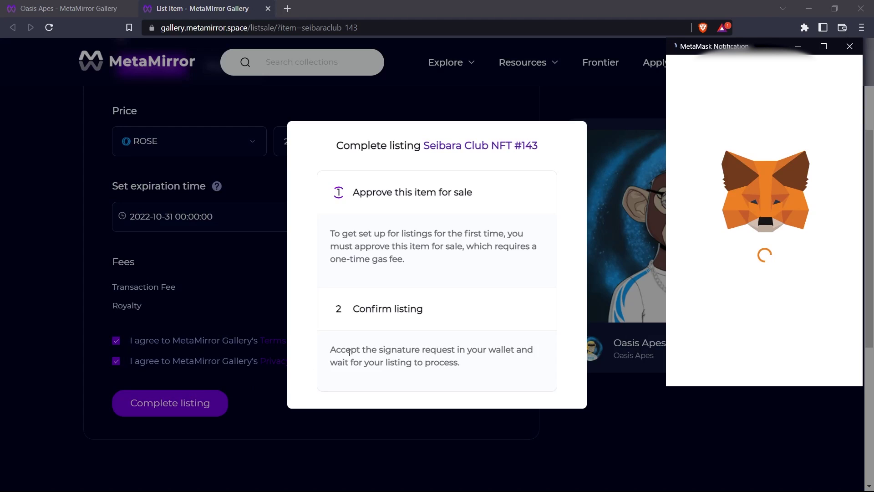
scroll(801, 319, down, 4)
click(811, 372)
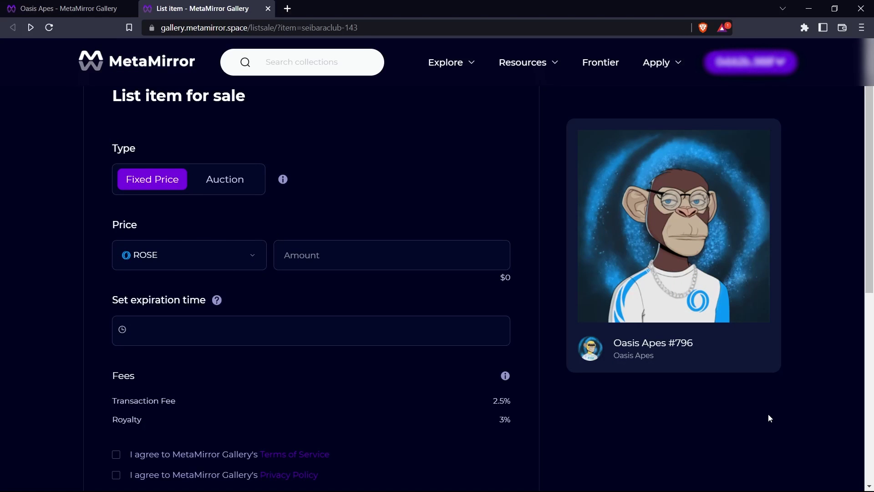
- Switch to an Auction starting at 190 ROSE, ending October 15
click(228, 181)
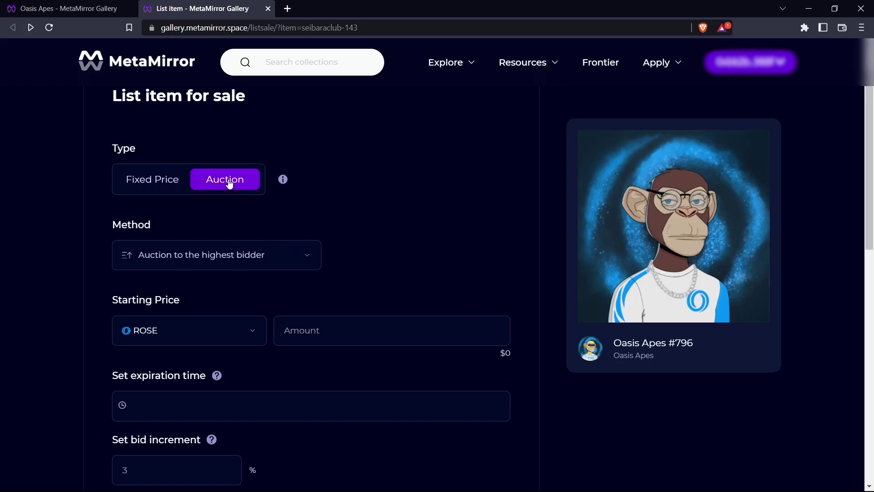
click(309, 328)
text(190)
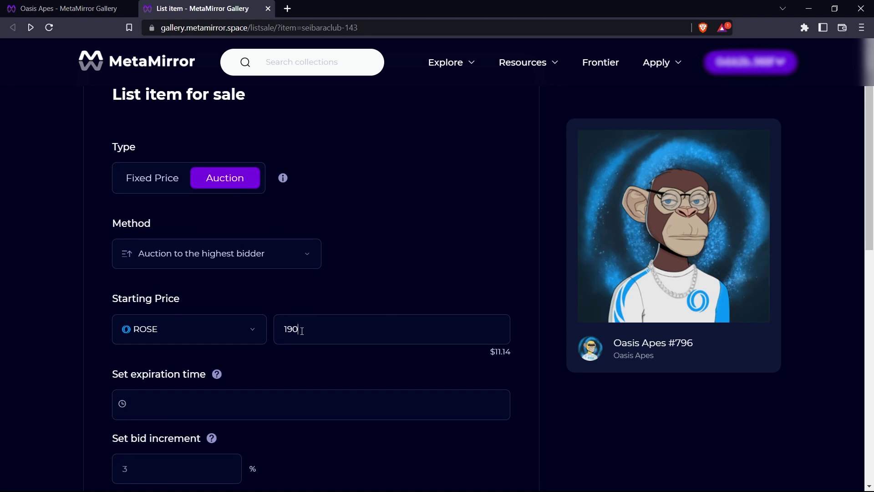
scroll(286, 336, down, 1)
click(263, 349)
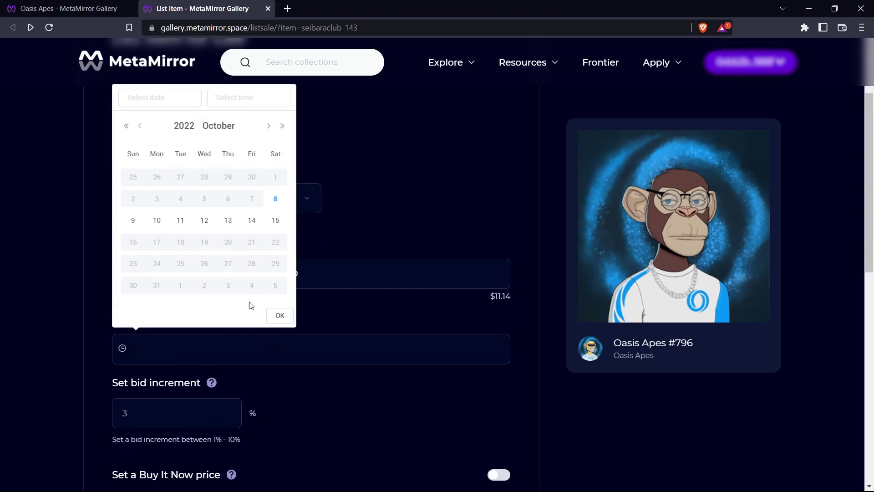
click(275, 220)
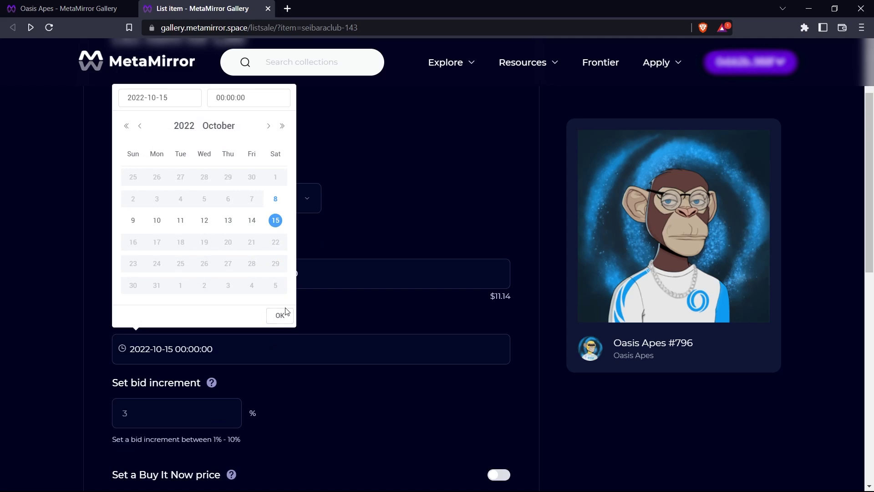
click(280, 315)
- Set the bid increment to 3%
scroll(250, 363, down, 1)
click(176, 364)
text(2)
key(BackSpace)
text(3)
scroll(281, 353, down, 2)
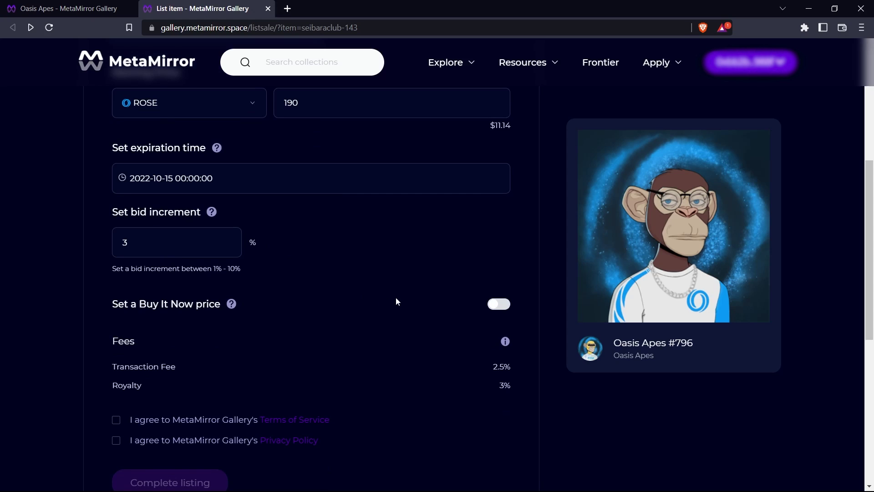
- Enable a 400 ROSE Buy It Now, accept both agreements, and submit the auction
click(501, 305)
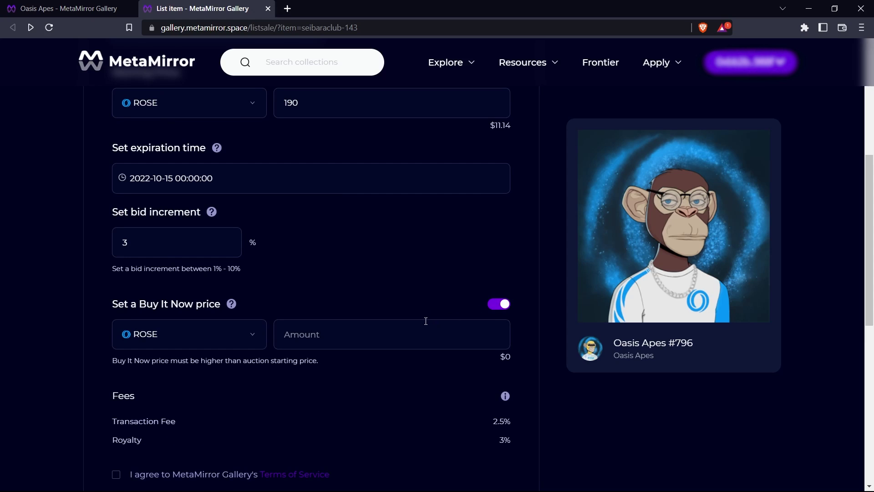
text(400)
scroll(409, 337, down, 1)
scroll(419, 340, down, 1)
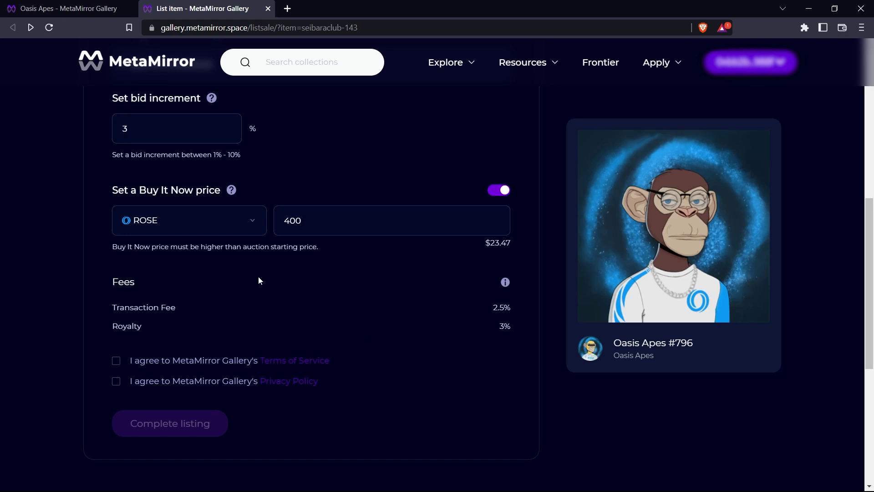
click(116, 361)
click(116, 381)
click(152, 425)
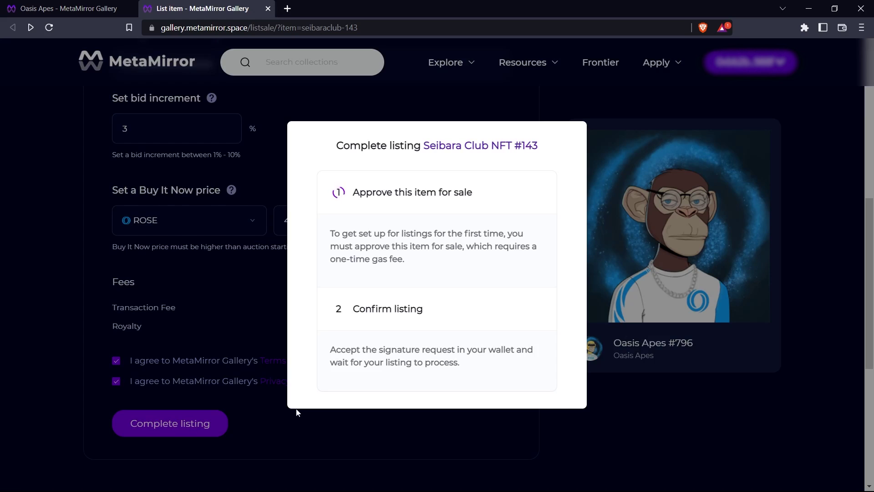